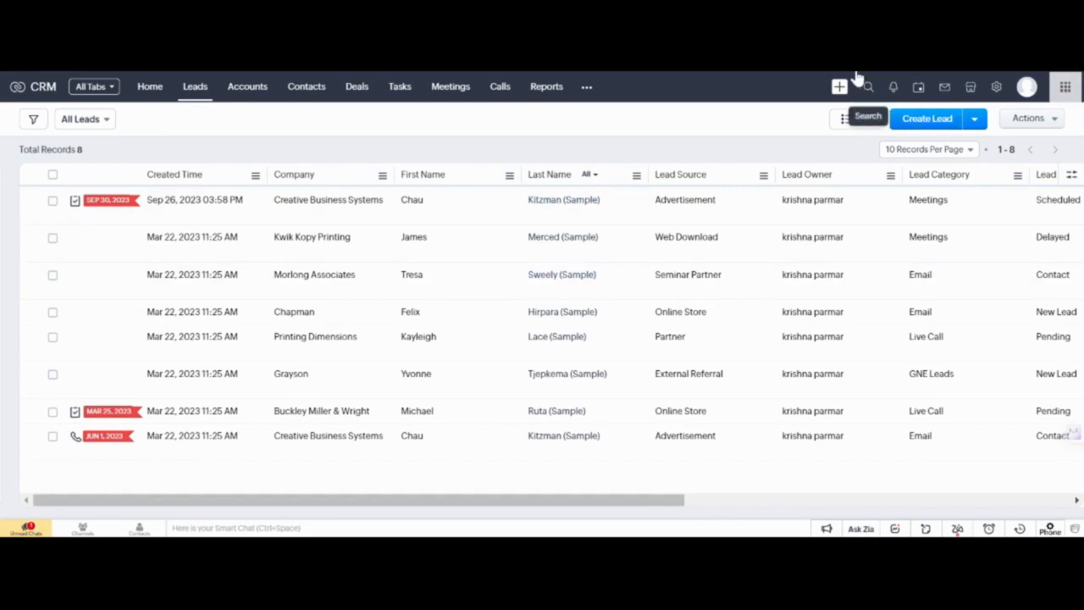
Create and save a lead with the person's name, the contact e-mail and country India, and show its related emails.
click(909, 124)
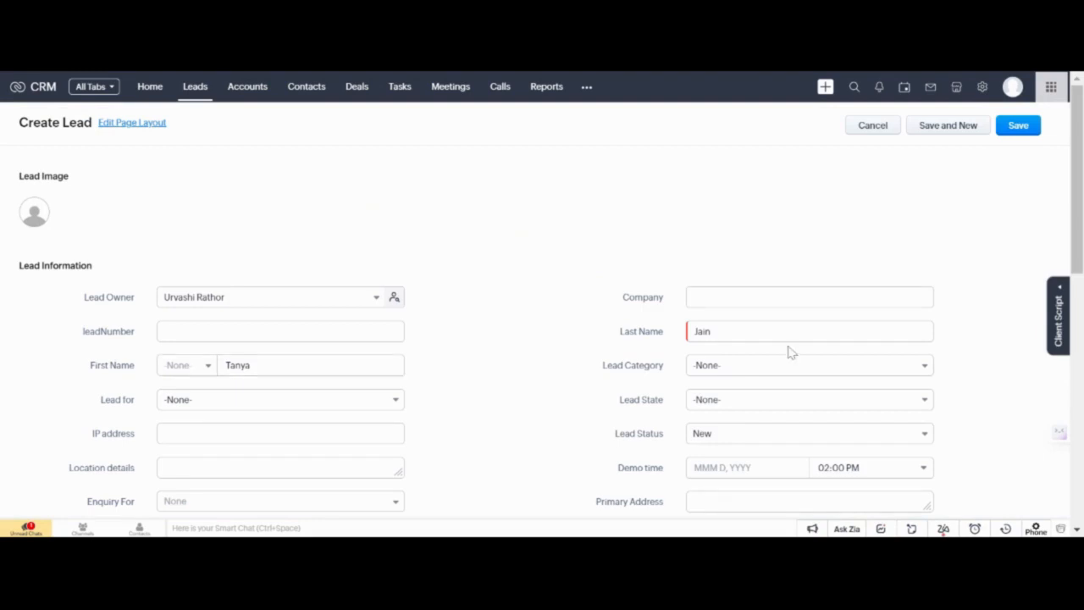
scroll(788, 350, down, 5)
scroll(460, 432, down, 3)
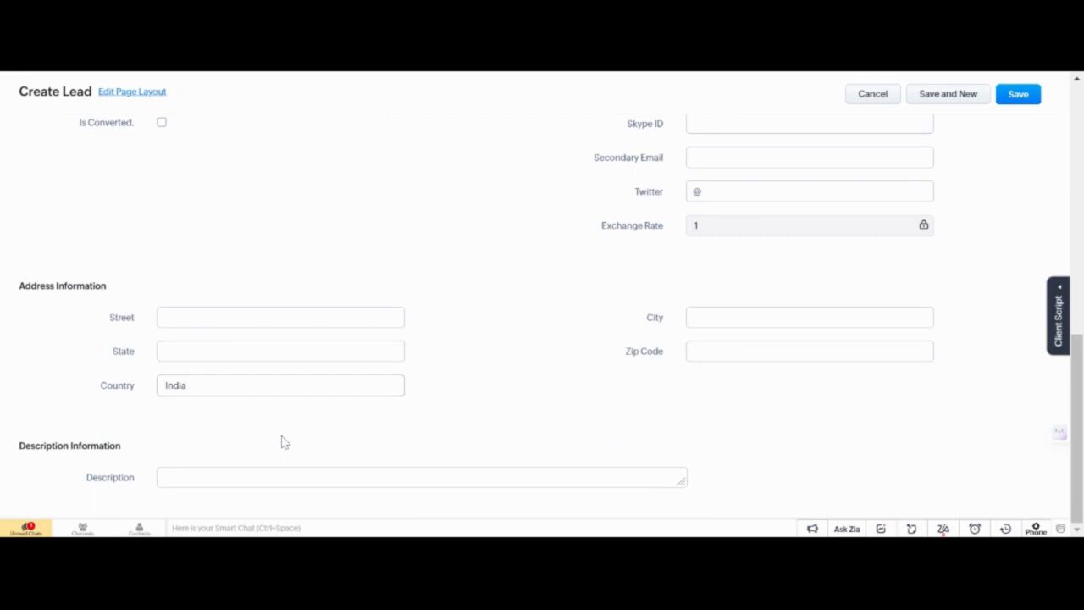
click(1016, 100)
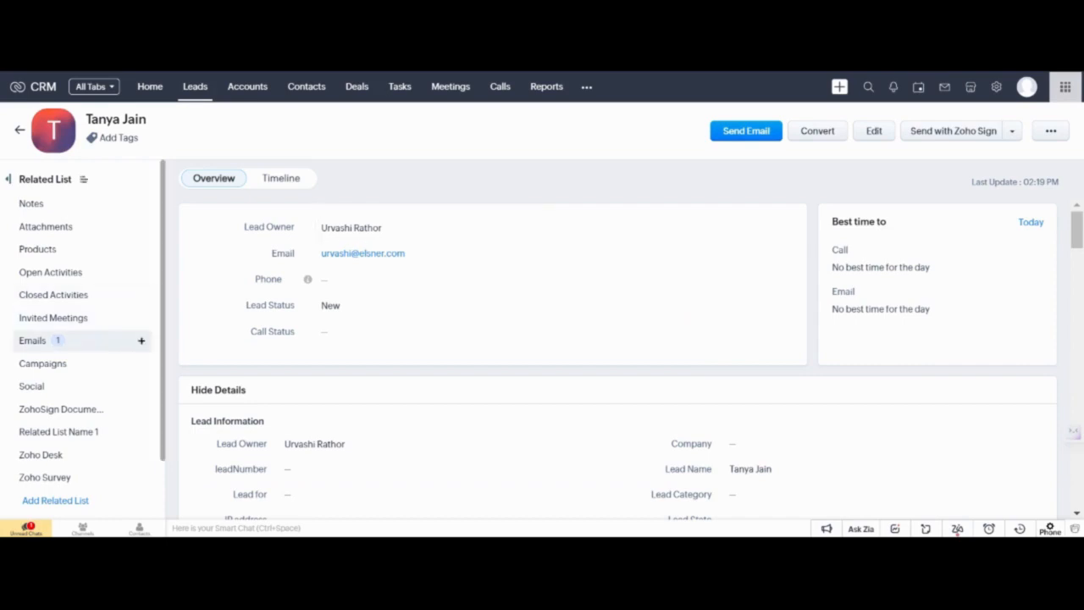
click(99, 343)
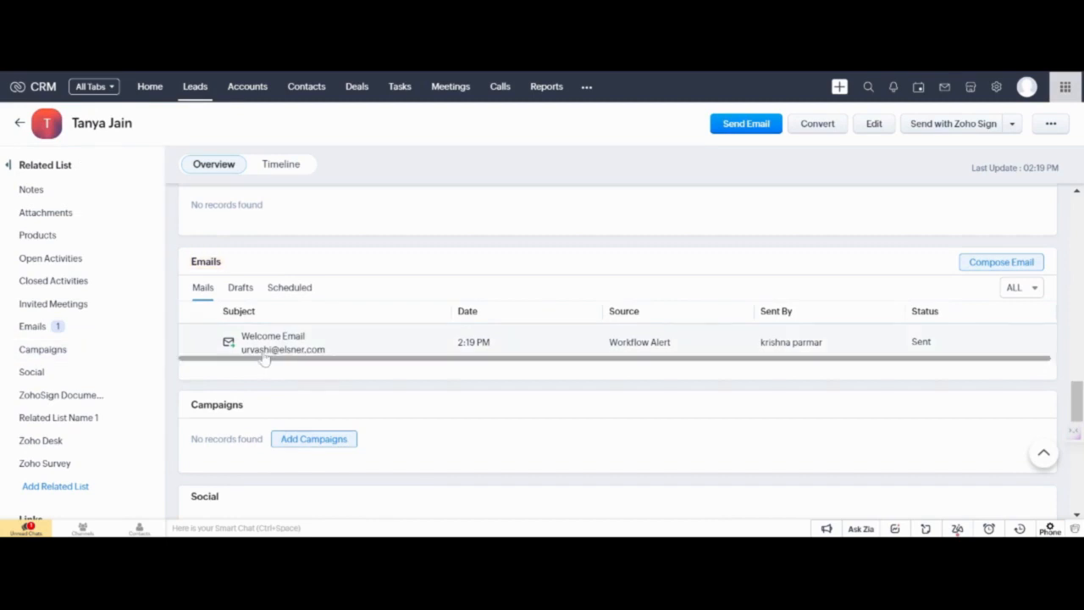
Set the new lead's status to Contacted, save the change, and show the lead's open activities.
scroll(616, 347, up, 15)
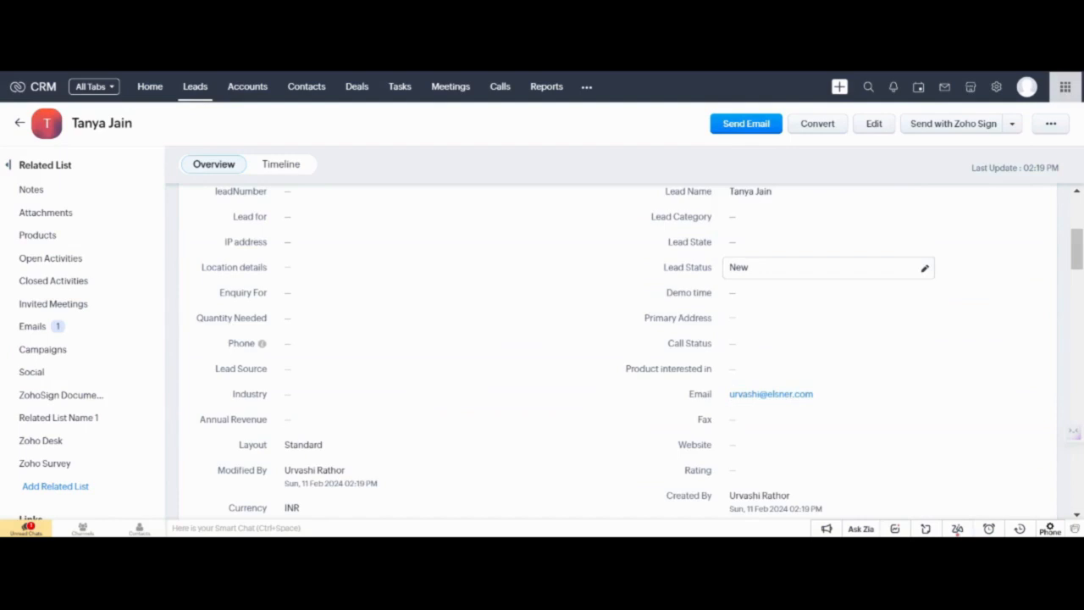
click(925, 268)
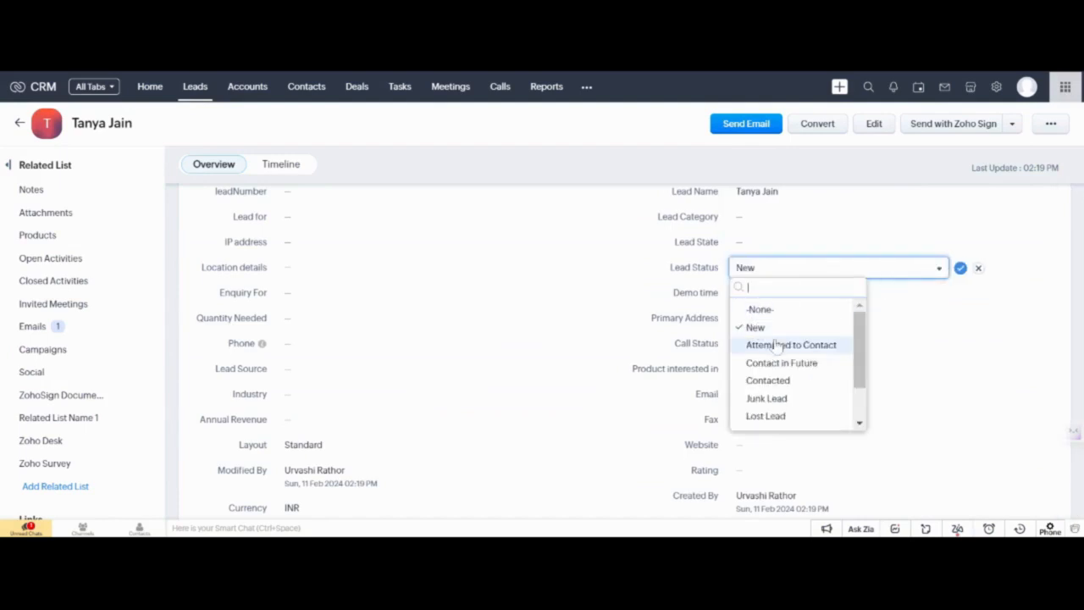
click(775, 381)
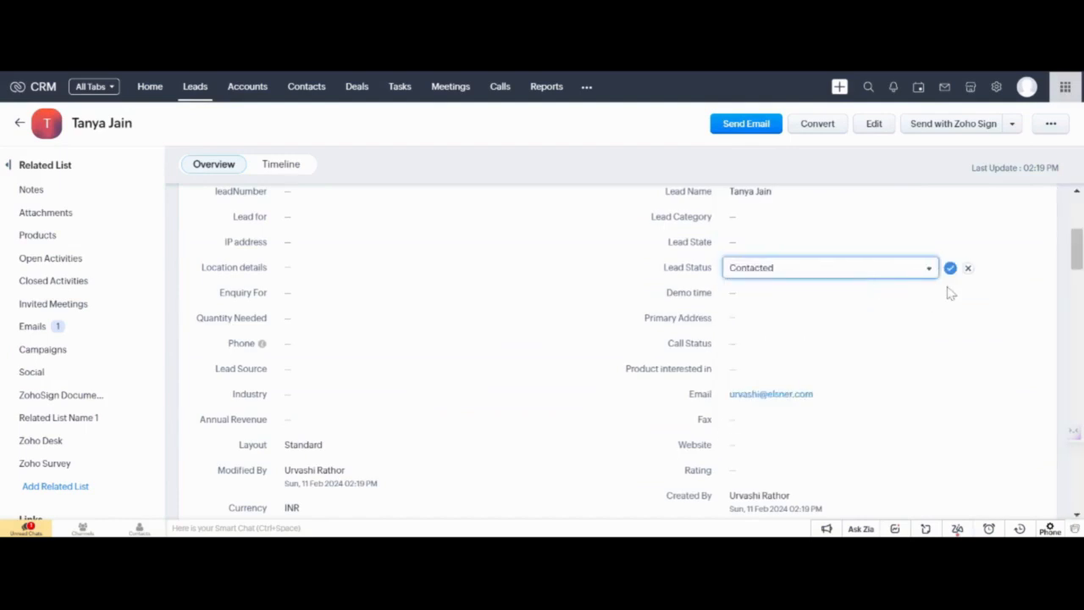
click(950, 267)
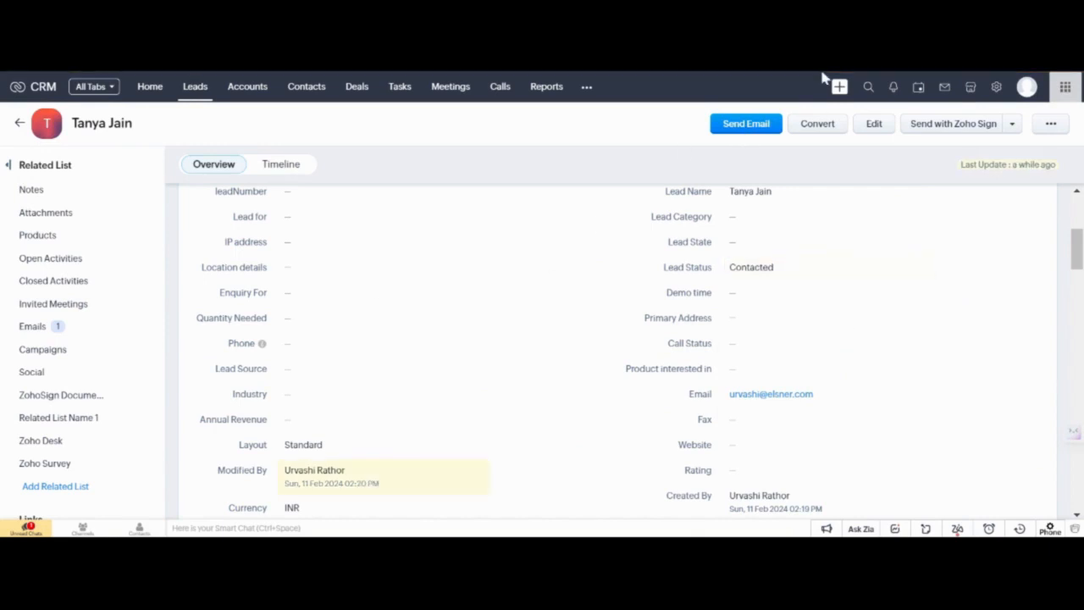
click(50, 258)
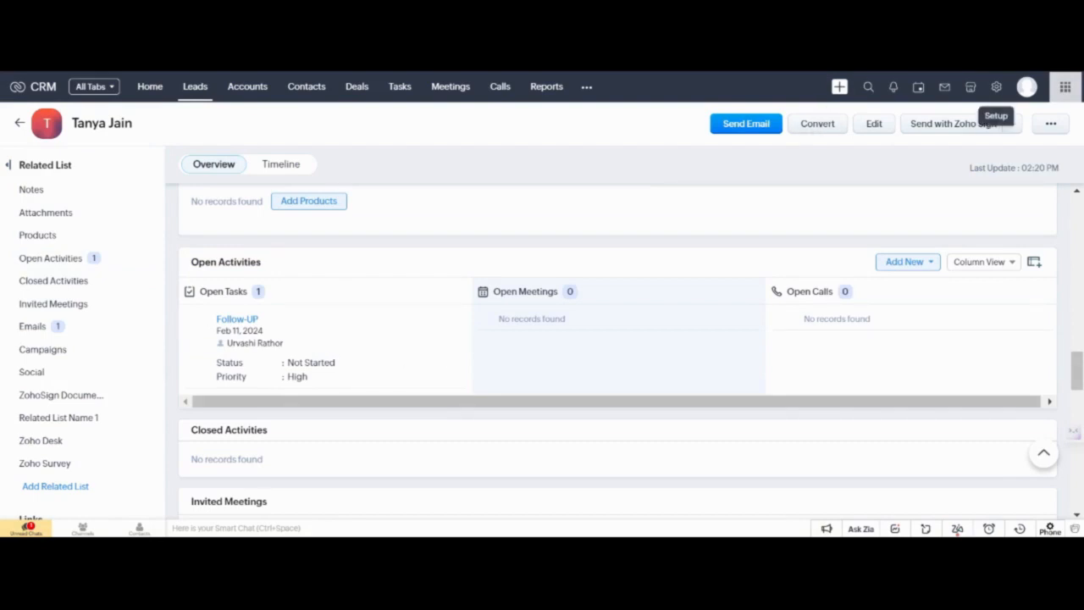
Create a new workflow rule in the setup for the Leads module, named "welocme email".
click(996, 88)
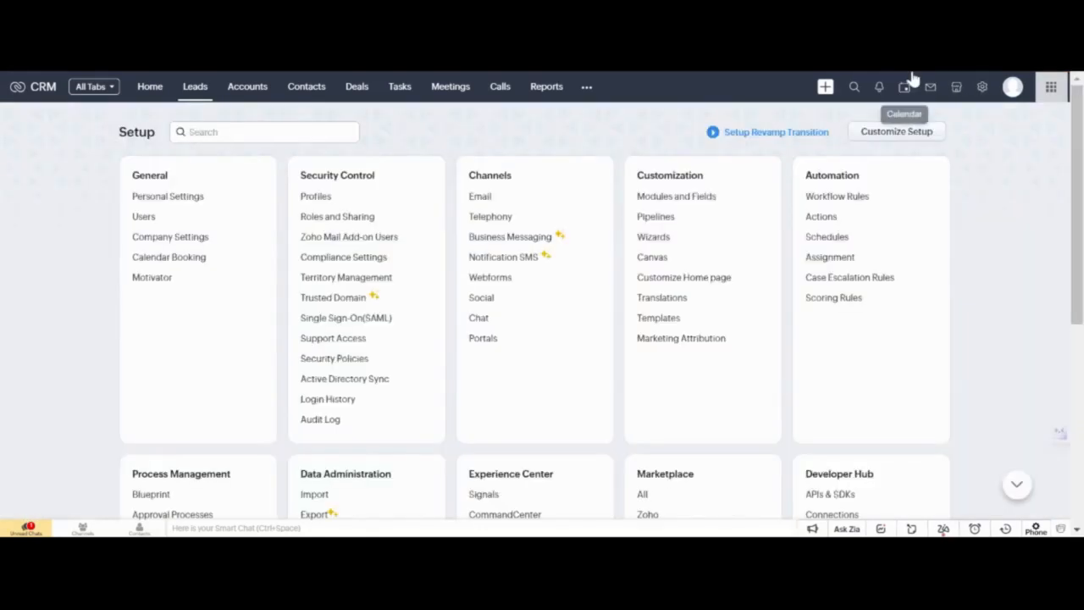
click(828, 200)
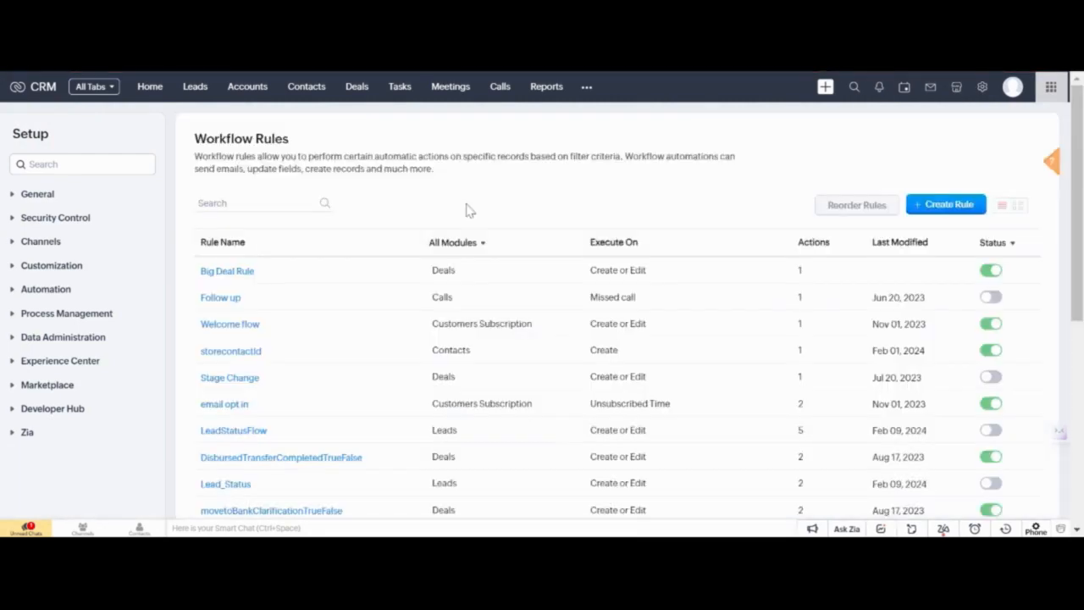
click(933, 236)
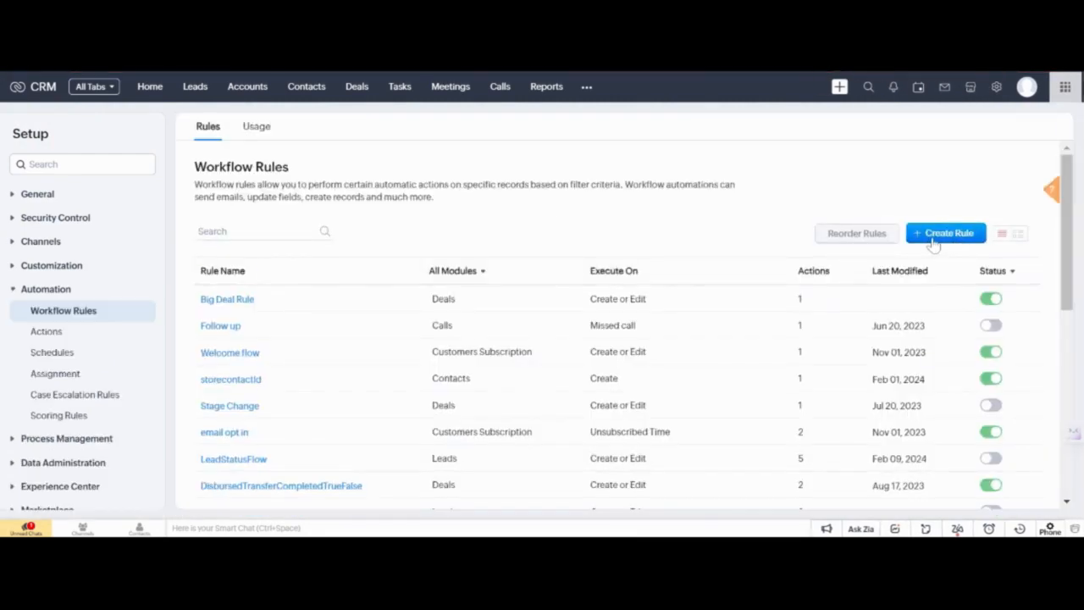
click(551, 140)
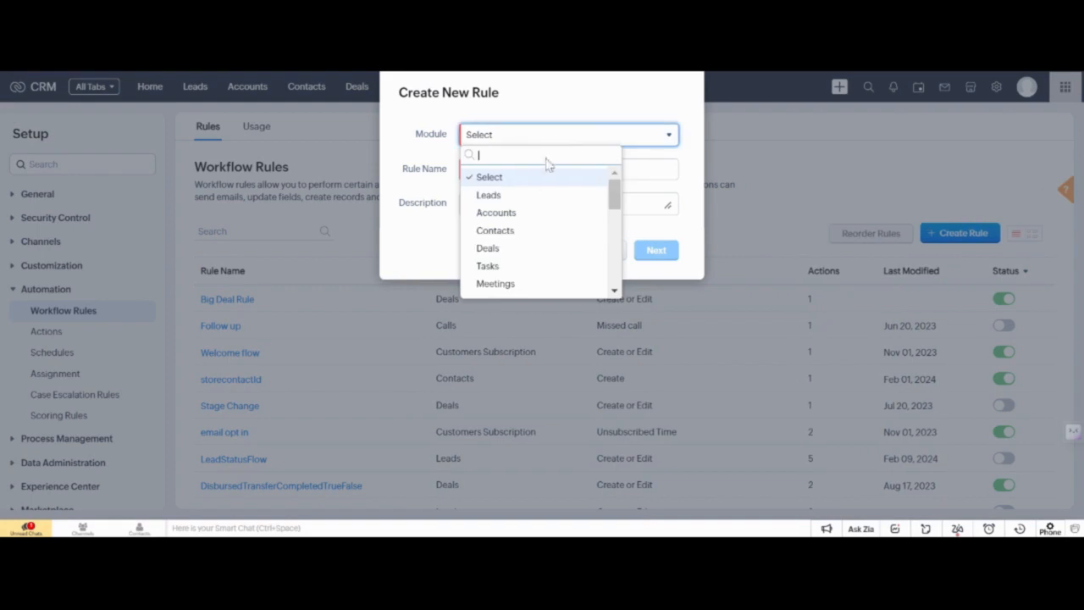
click(535, 197)
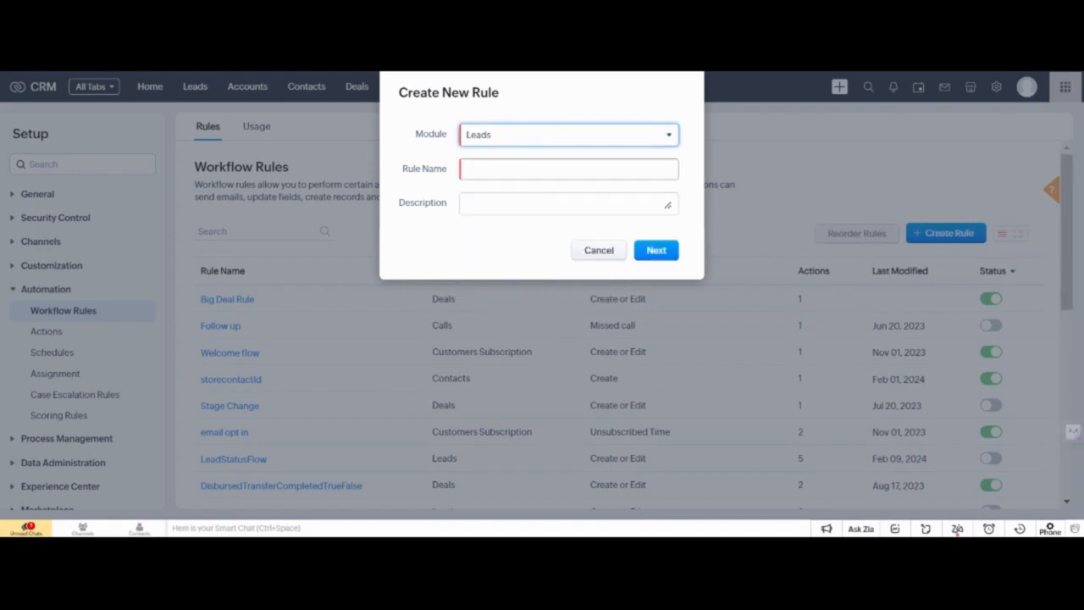
click(531, 168)
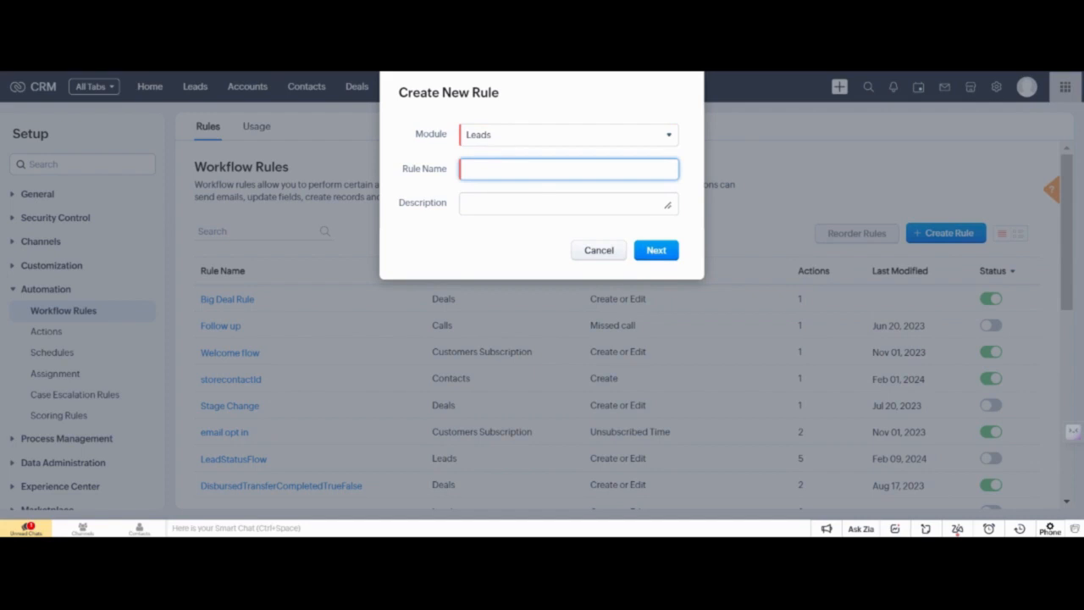
text(welc)
text(cme email)
key(Tab)
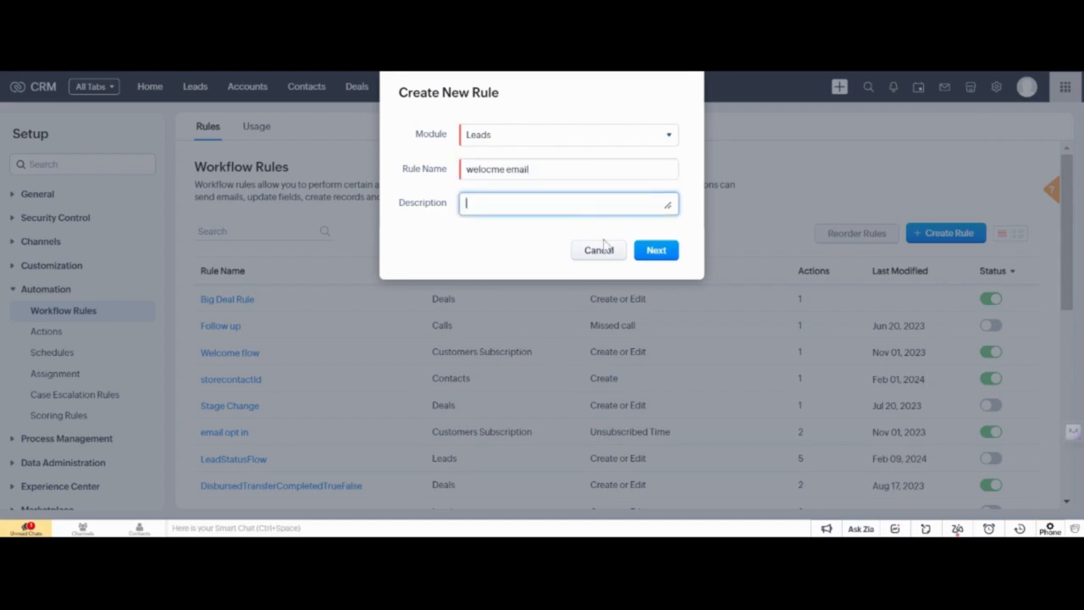
click(653, 262)
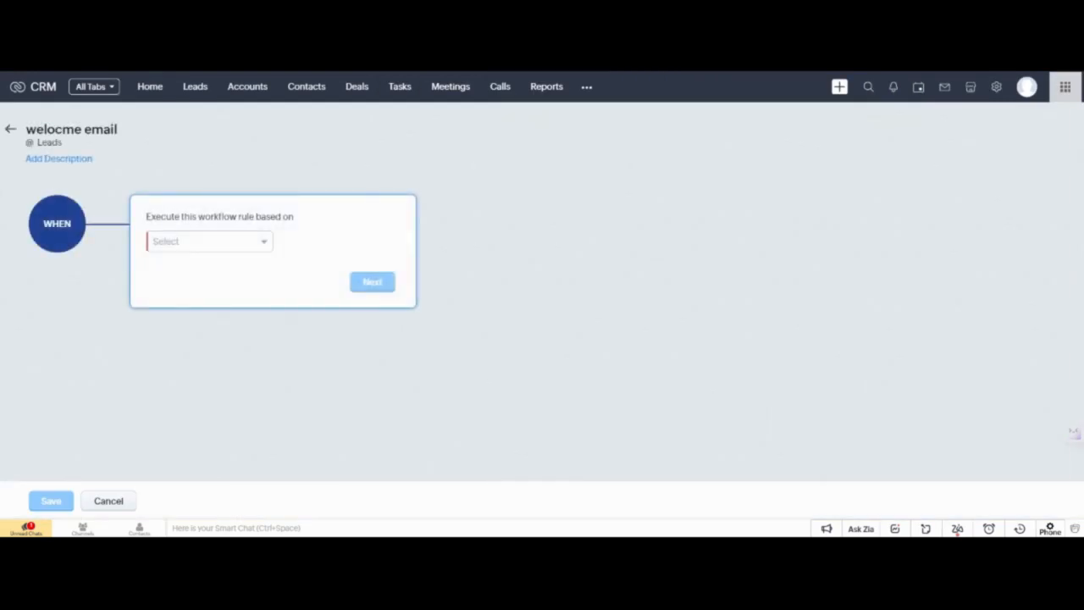
Try basing the rule's execution on a record action and on the Created Time date field, and examine the recurrence options.
click(209, 242)
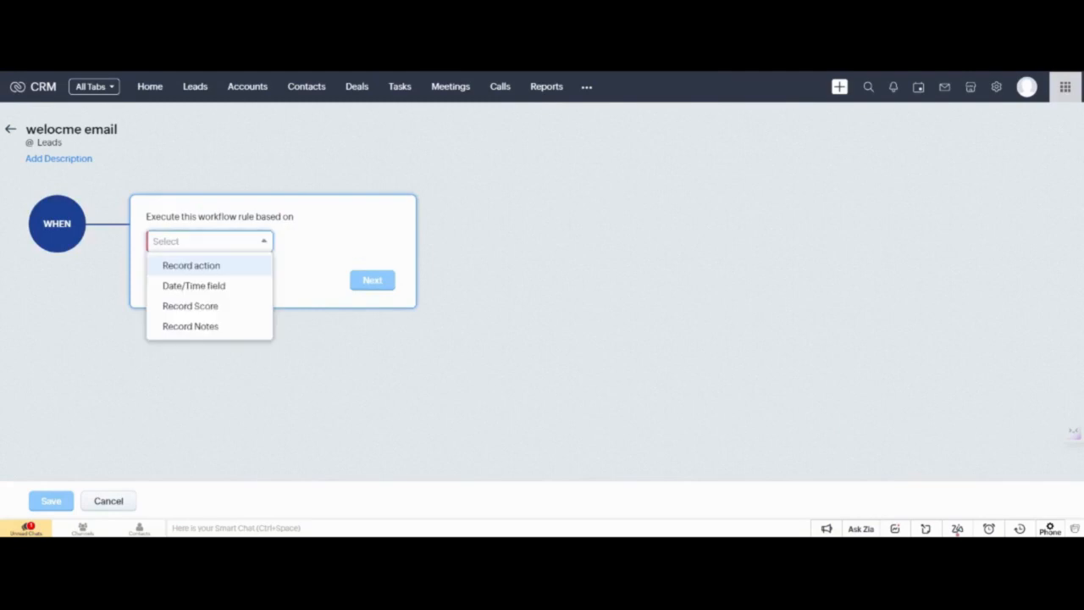
click(191, 265)
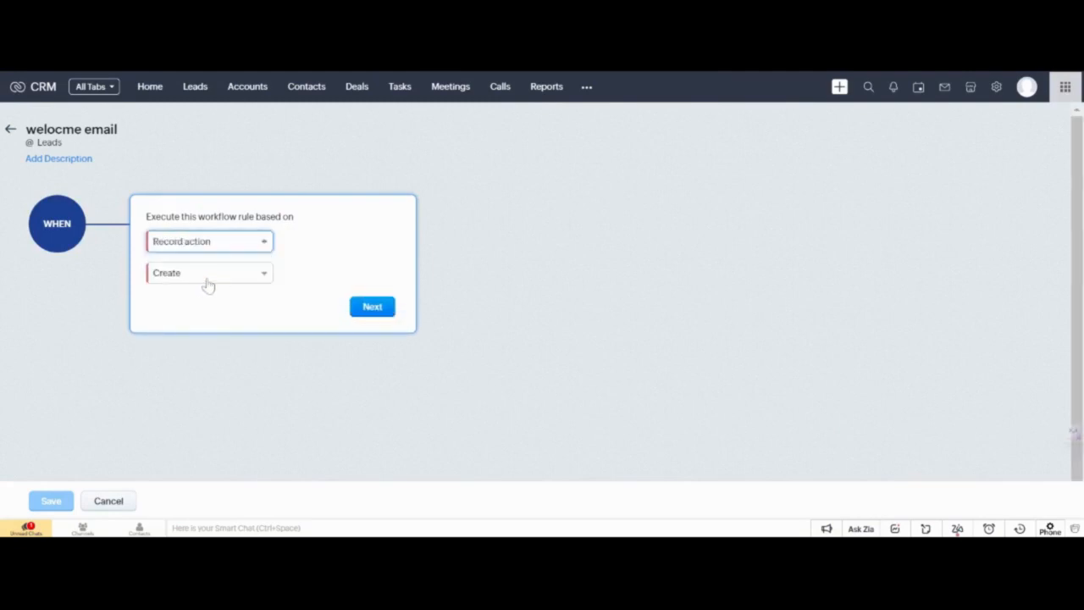
click(208, 281)
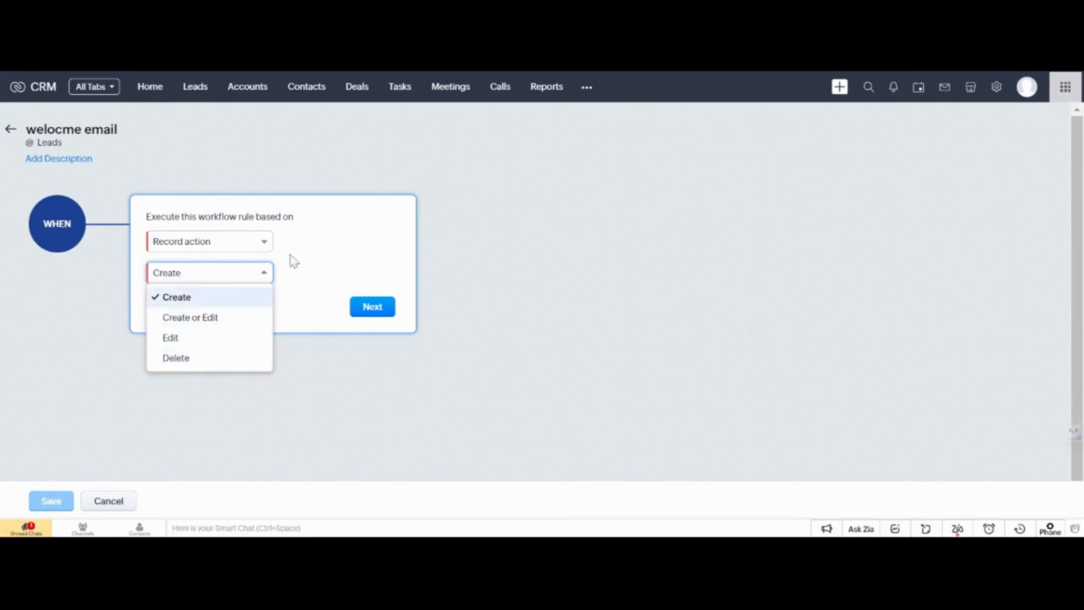
click(245, 241)
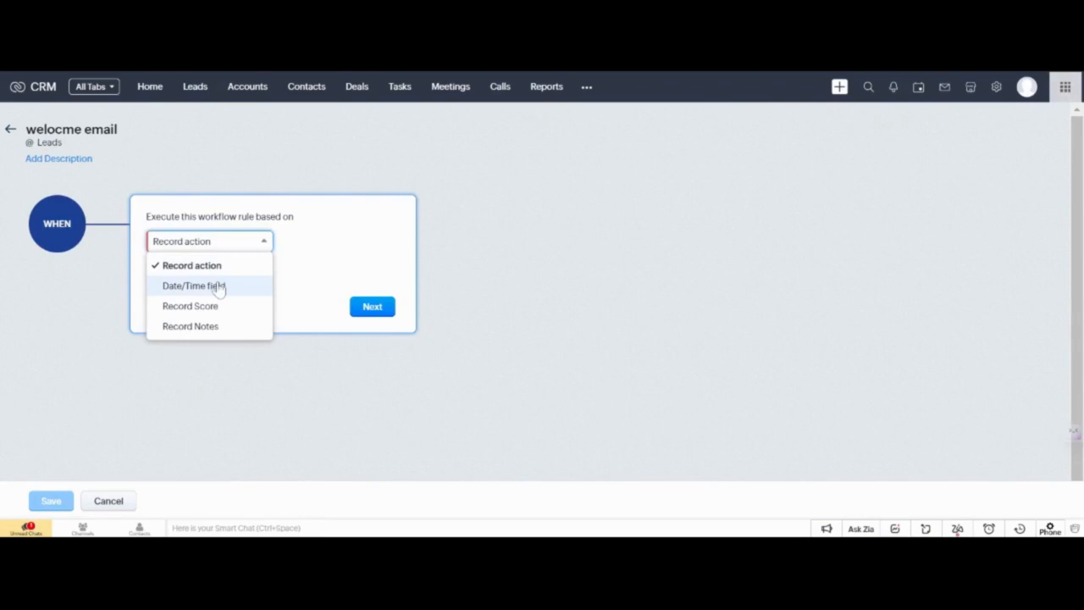
click(219, 288)
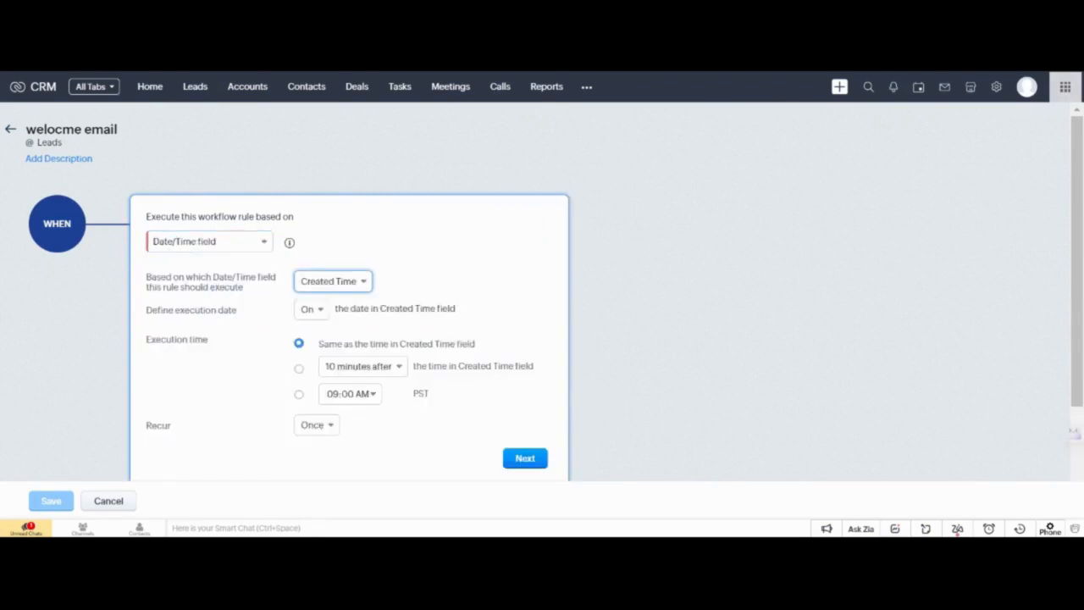
click(327, 428)
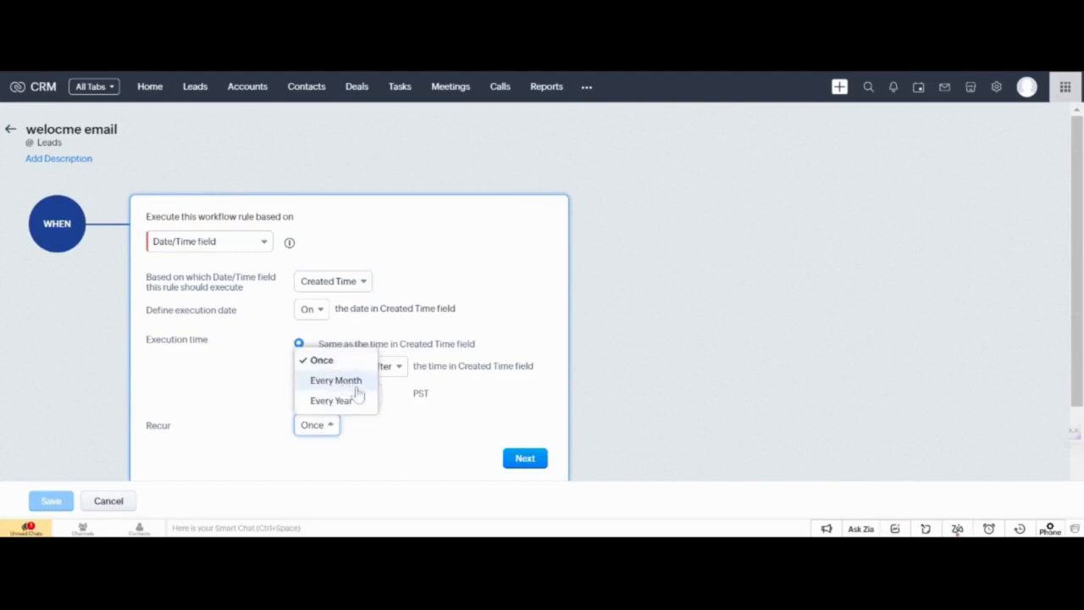
click(273, 404)
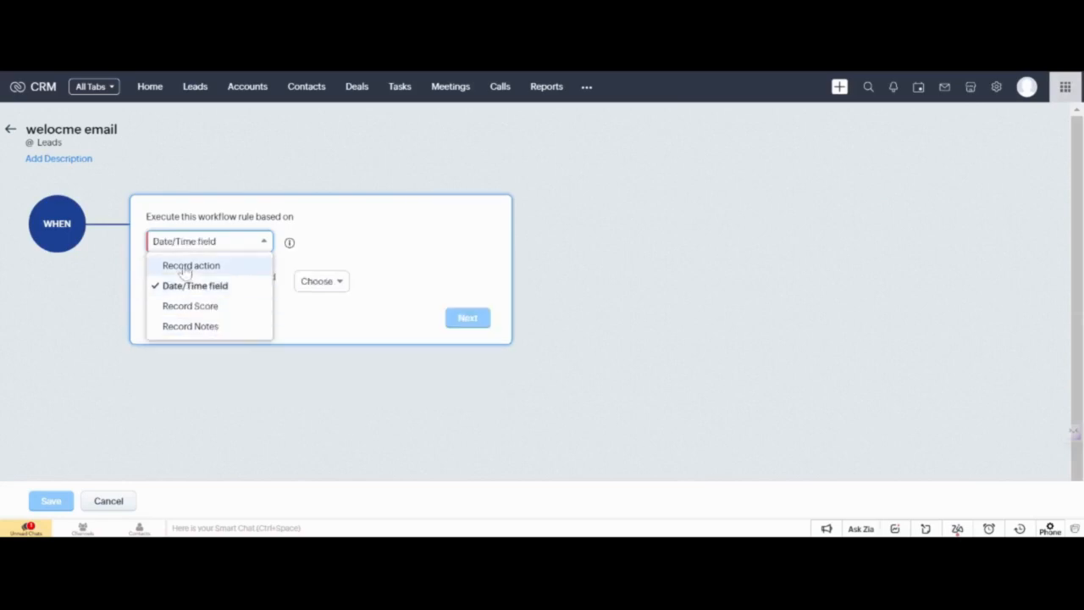
Base the rule on the record action Create or Edit and repeat it whenever a lead is edited.
click(184, 266)
click(193, 275)
click(210, 317)
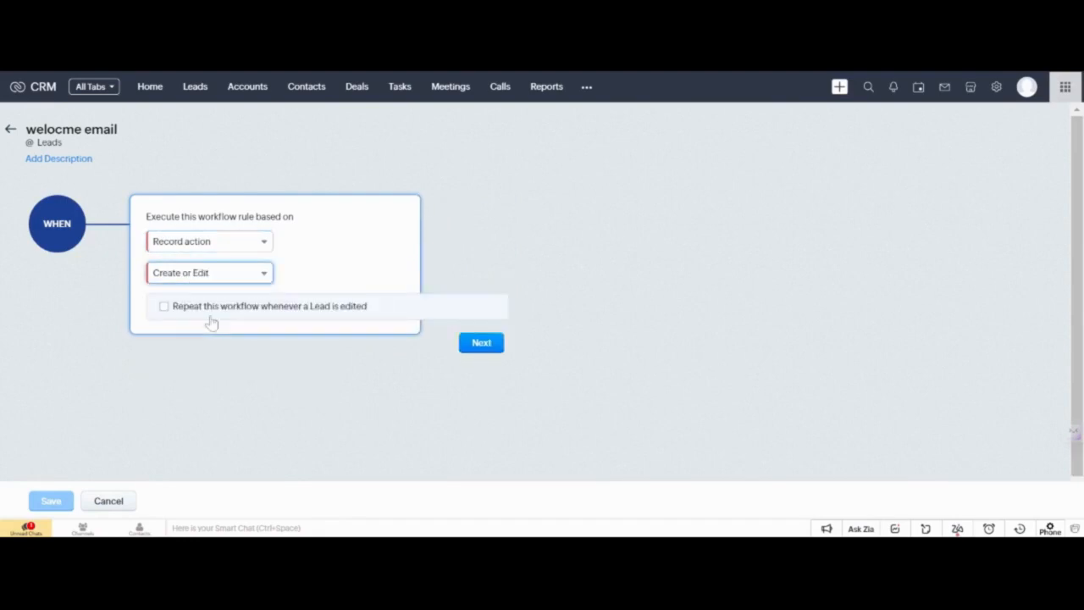
click(164, 308)
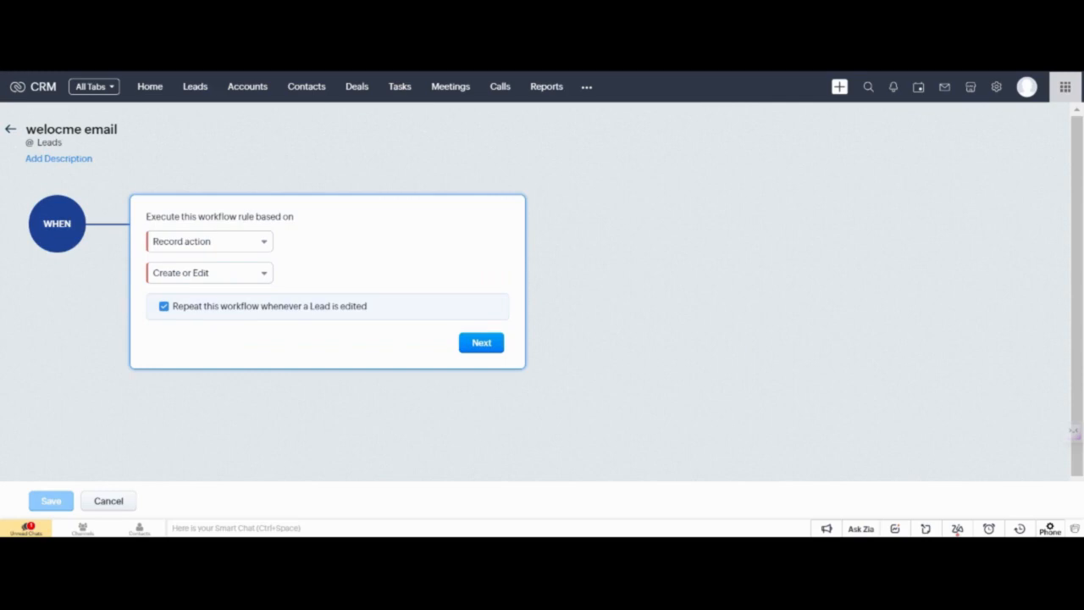
click(481, 343)
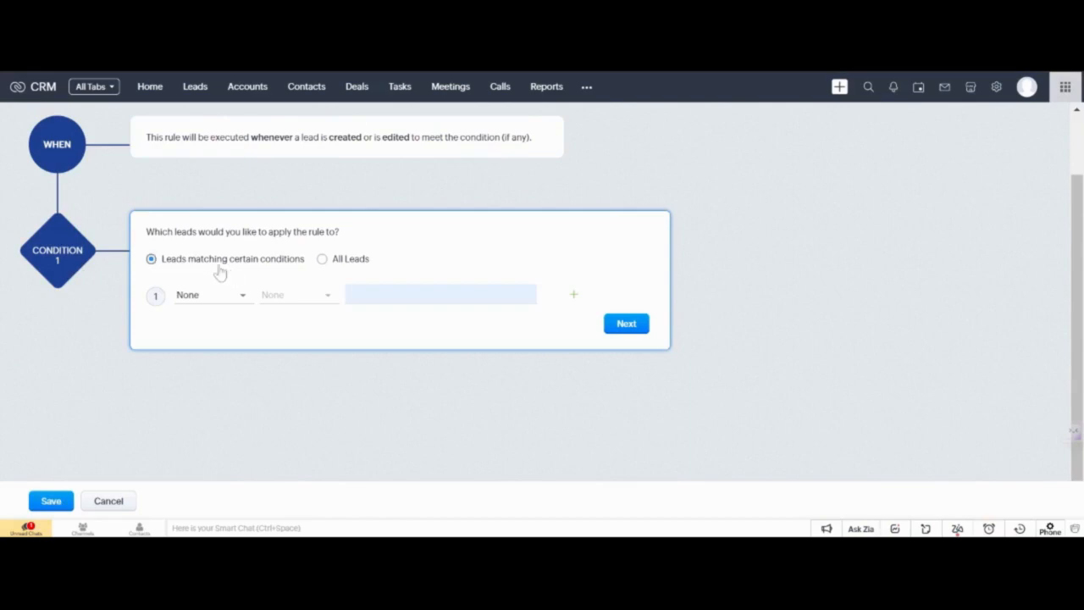
Restrict the rule to leads matching the condition Country is India.
click(208, 299)
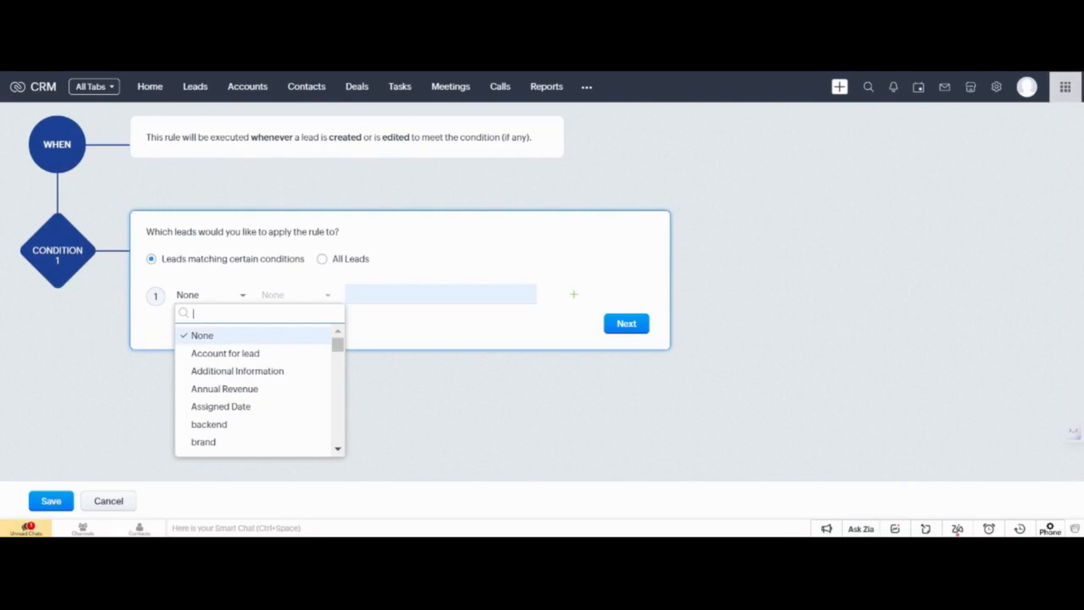
text(co)
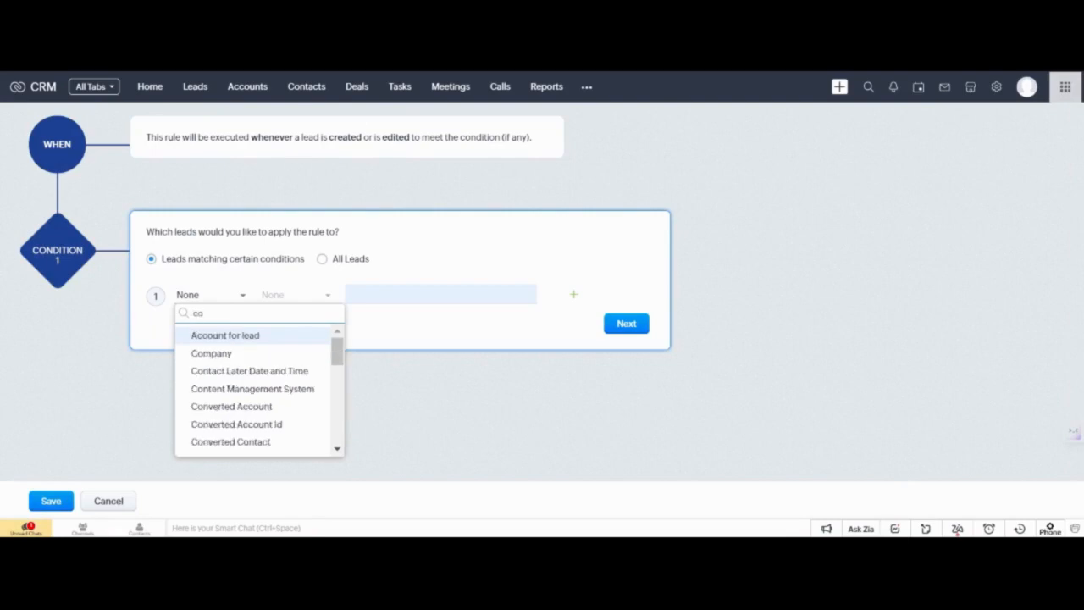
text(un)
click(237, 391)
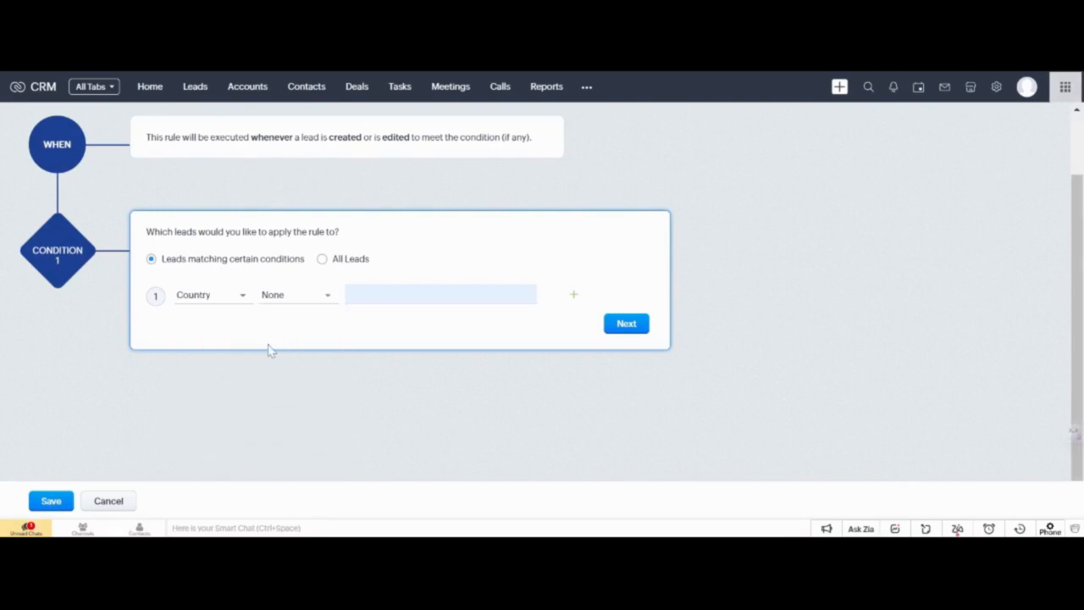
click(302, 309)
click(298, 334)
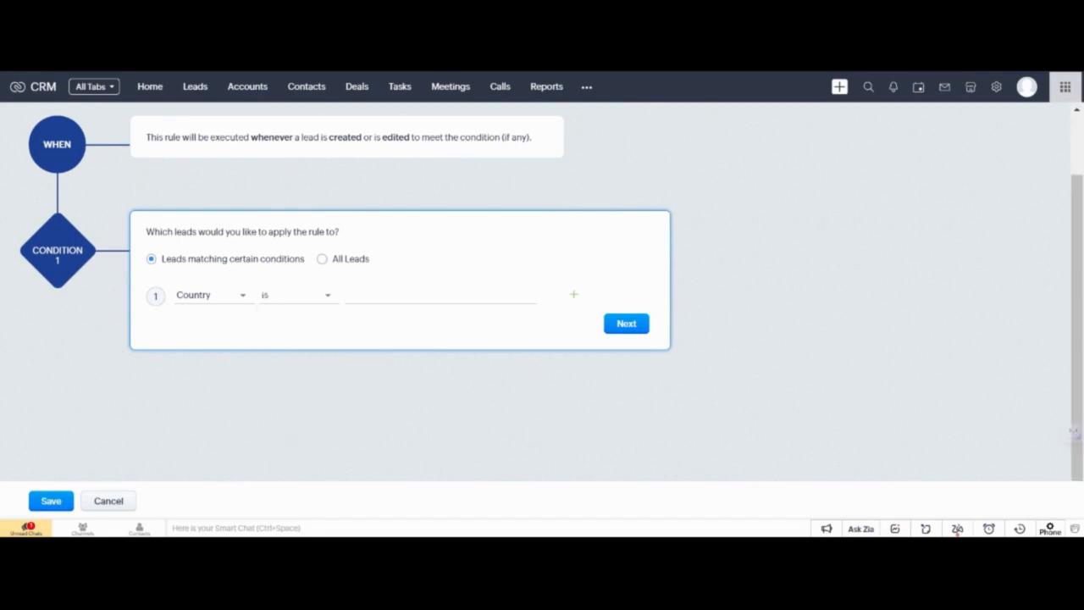
text(Ind)
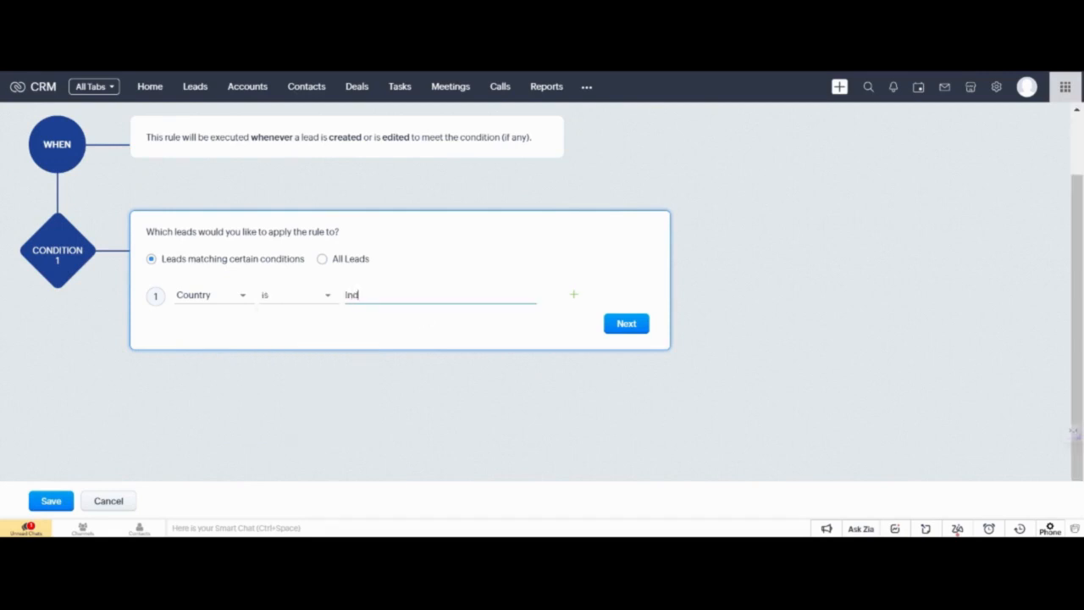
text(ia)
click(640, 331)
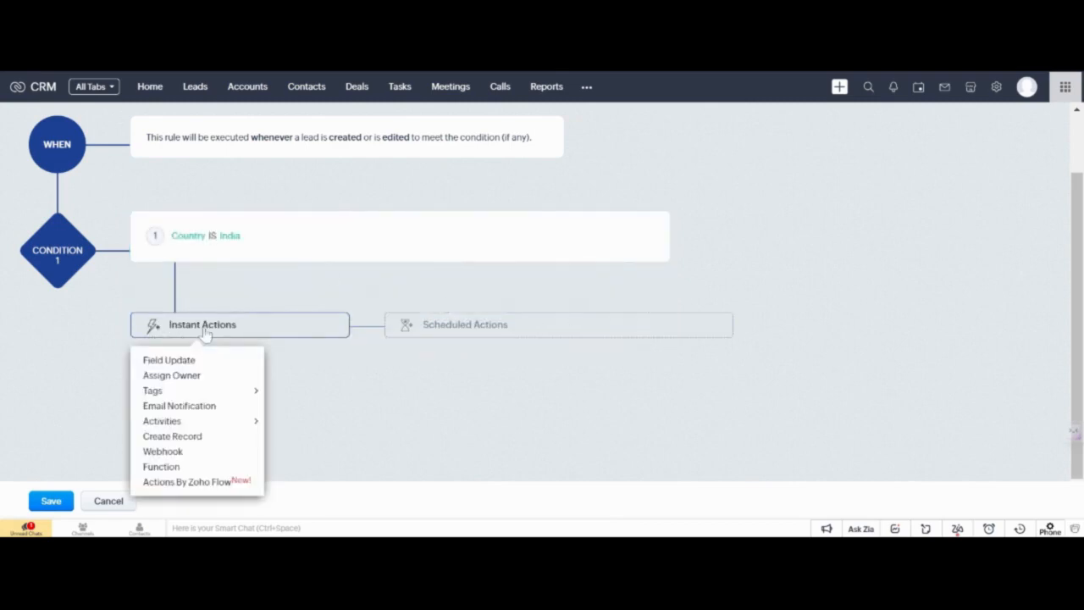
Add the existing "welcome mail" email notification as an instant action for leads meeting the Country is India condition.
mouse_move(223, 394)
mouse_move(201, 396)
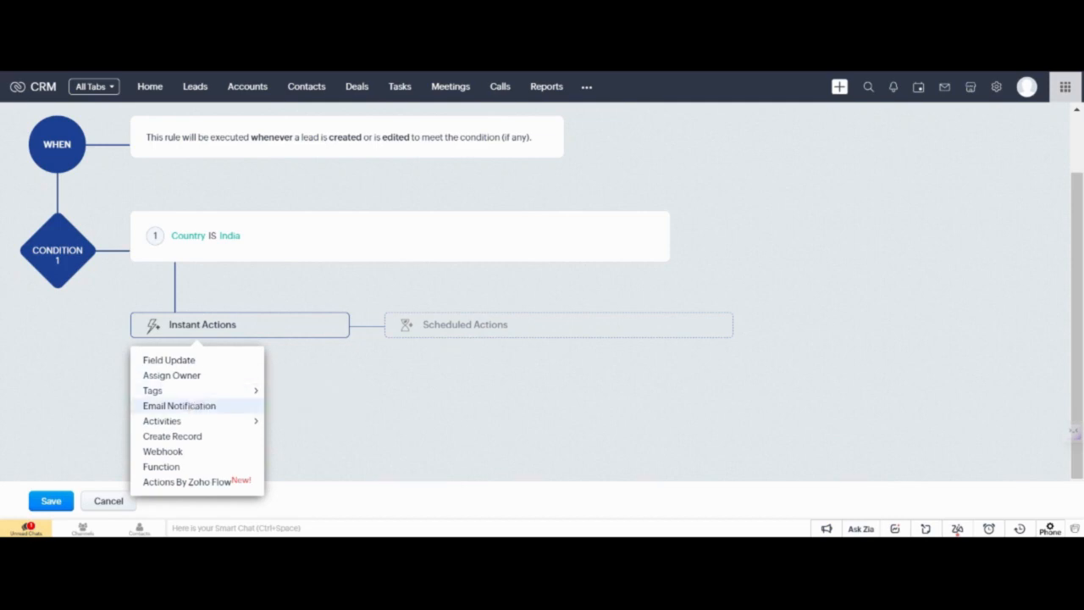
click(186, 407)
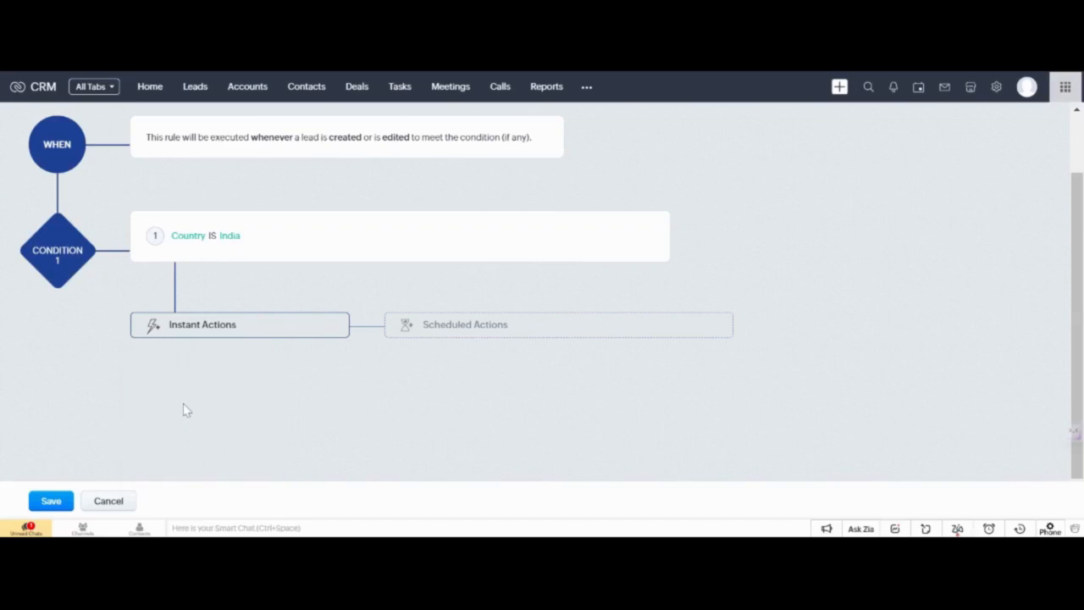
click(200, 332)
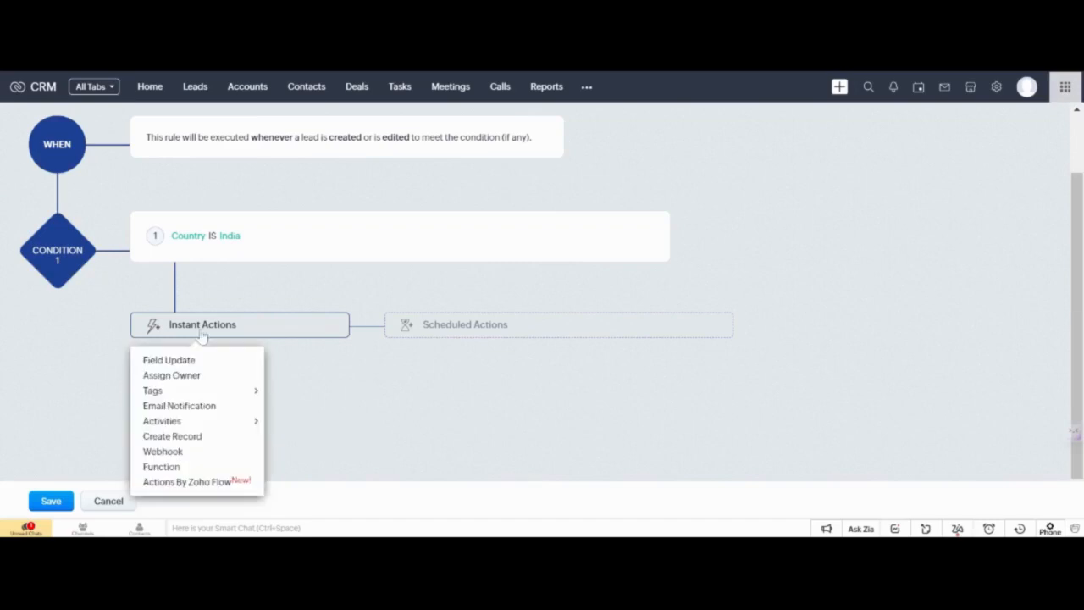
click(153, 407)
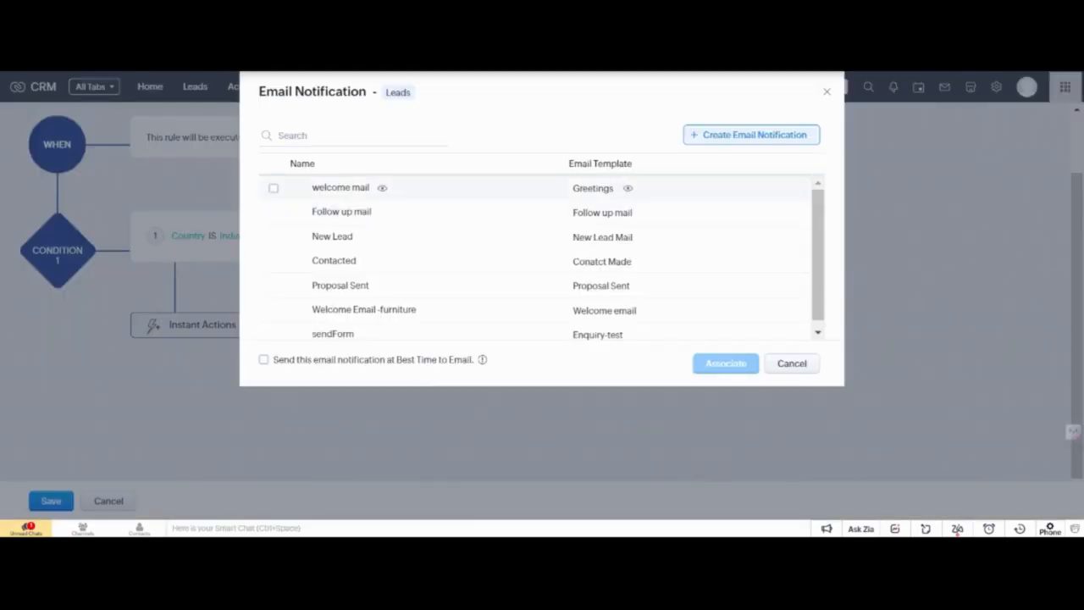
click(273, 187)
click(725, 363)
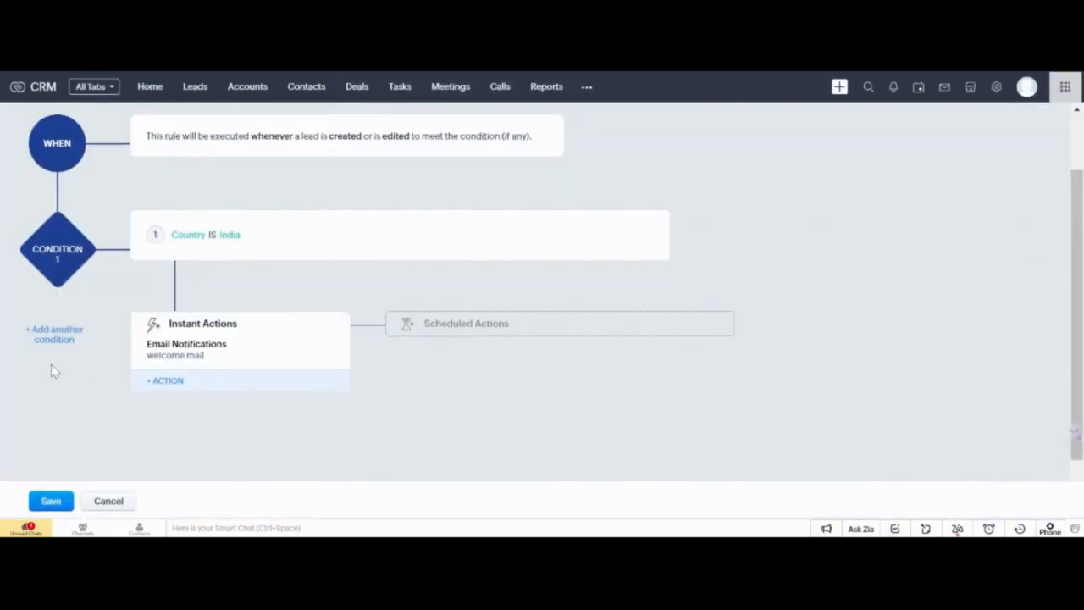
Add a second condition to the rule that matches leads whose Lead Status is Contacted.
scroll(53, 370, down, 1)
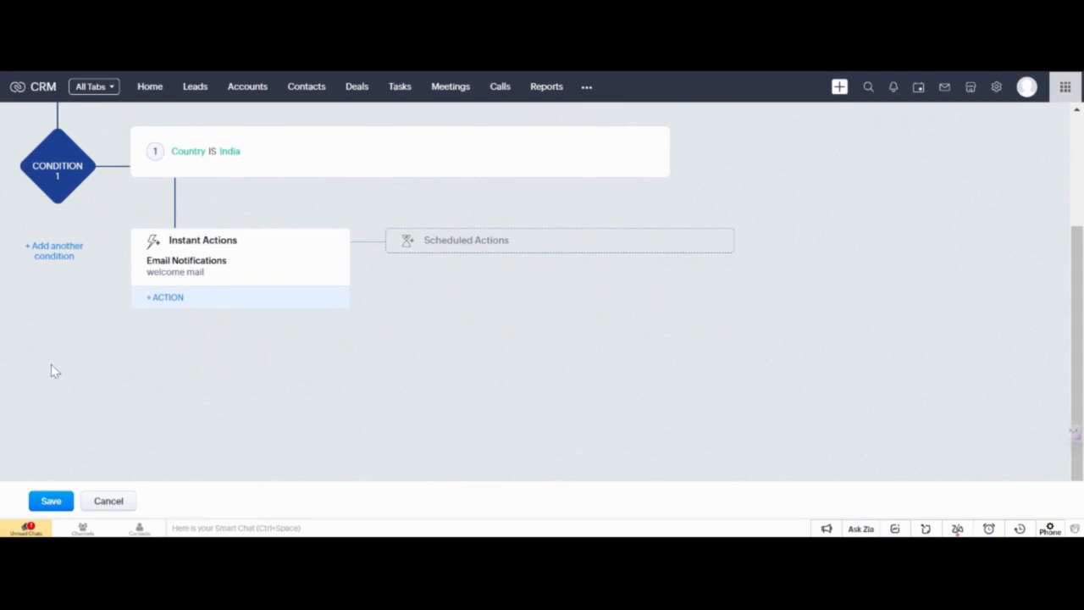
click(54, 251)
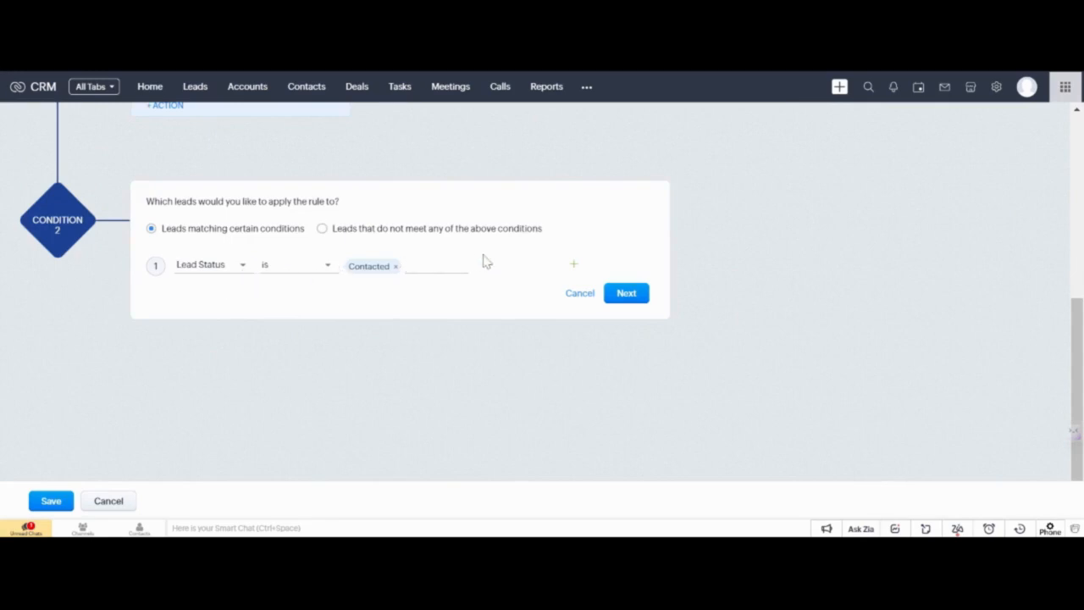
click(626, 297)
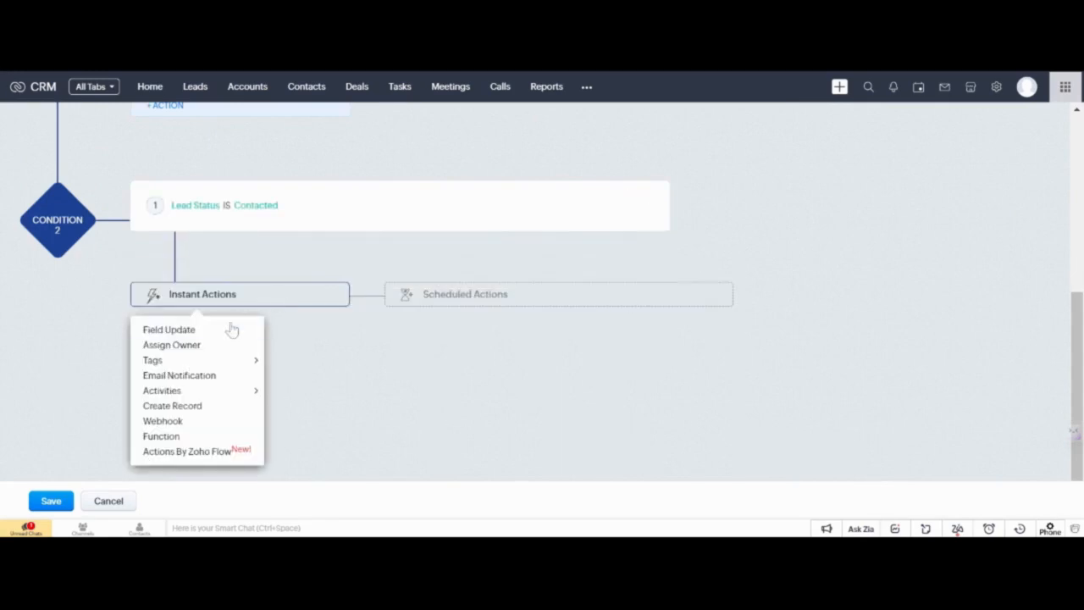
Assign the existing Follow-UP task as an instant action of the second condition and save the workflow rule.
mouse_move(213, 395)
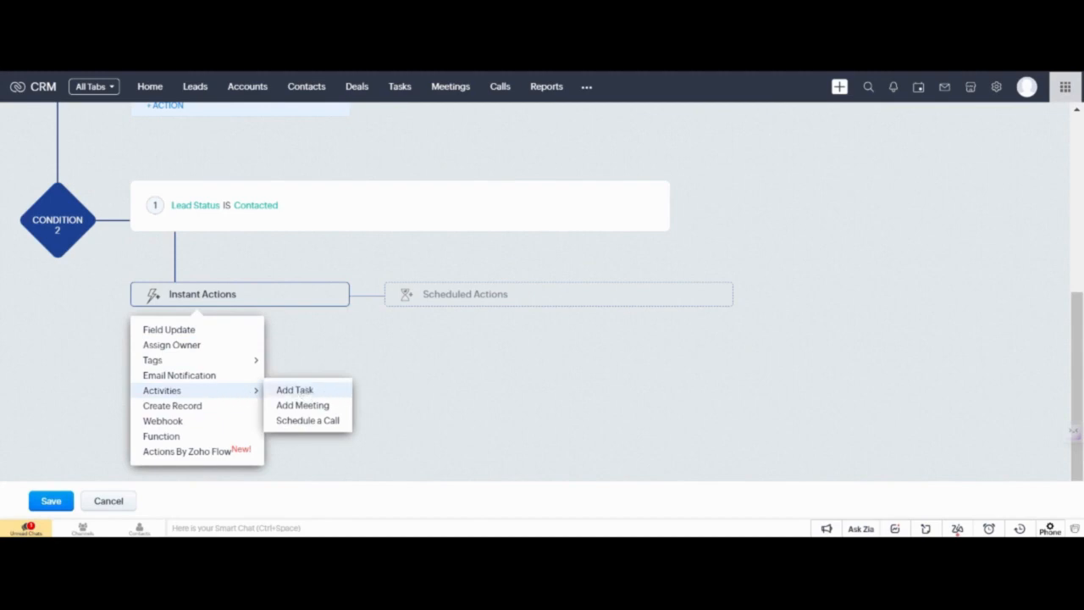
click(308, 392)
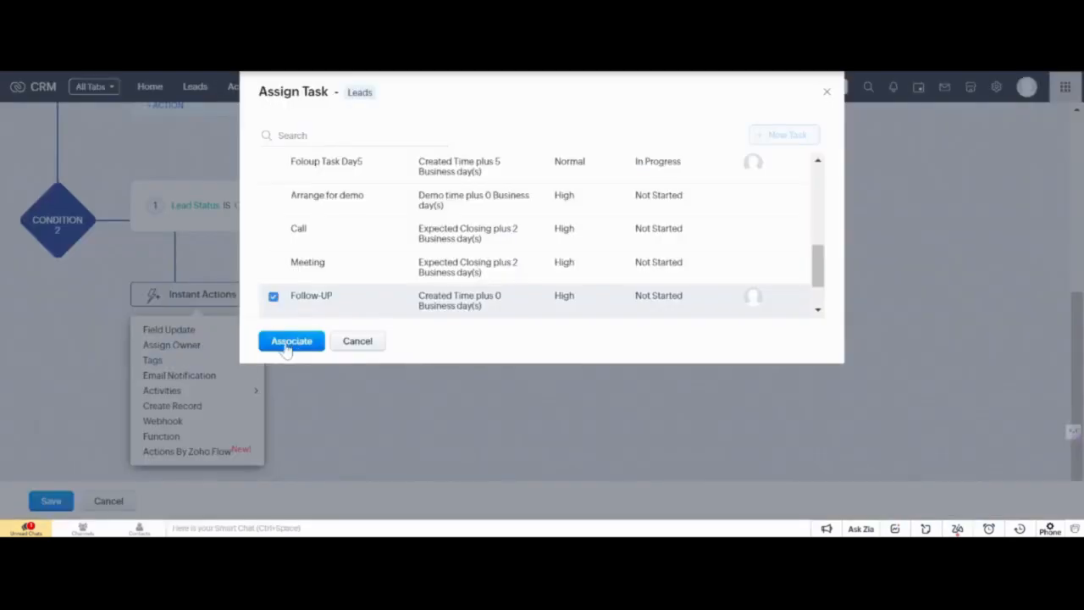
click(288, 341)
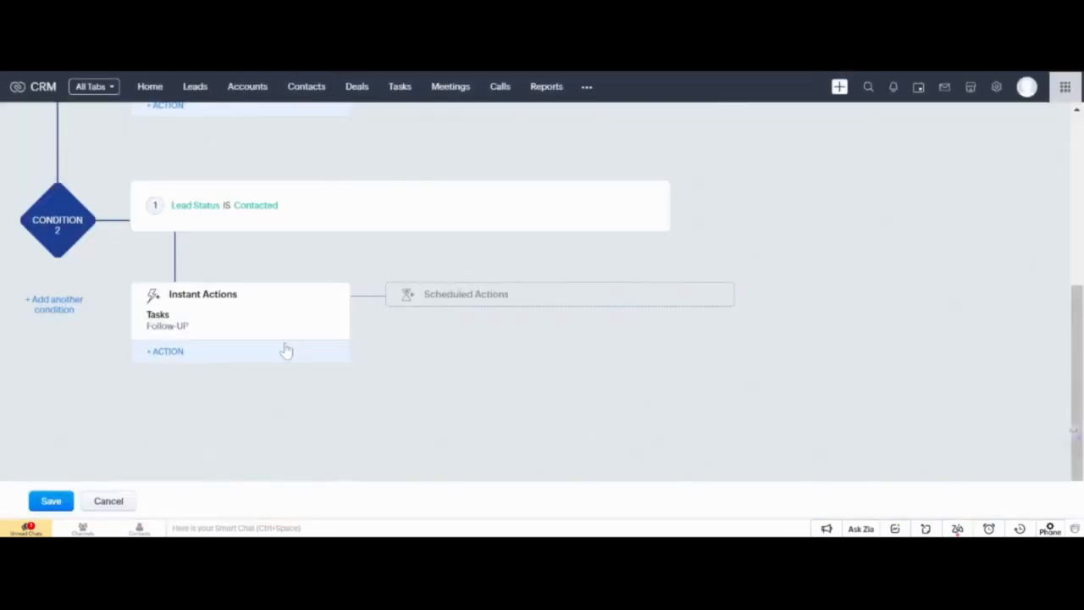
click(53, 500)
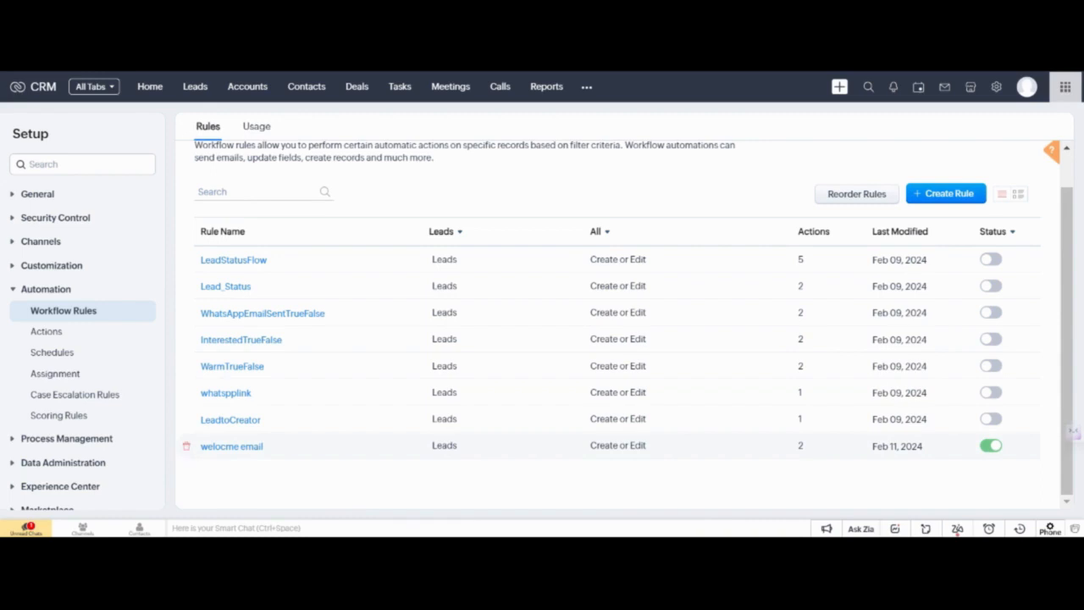
Open the Leads module.
click(194, 87)
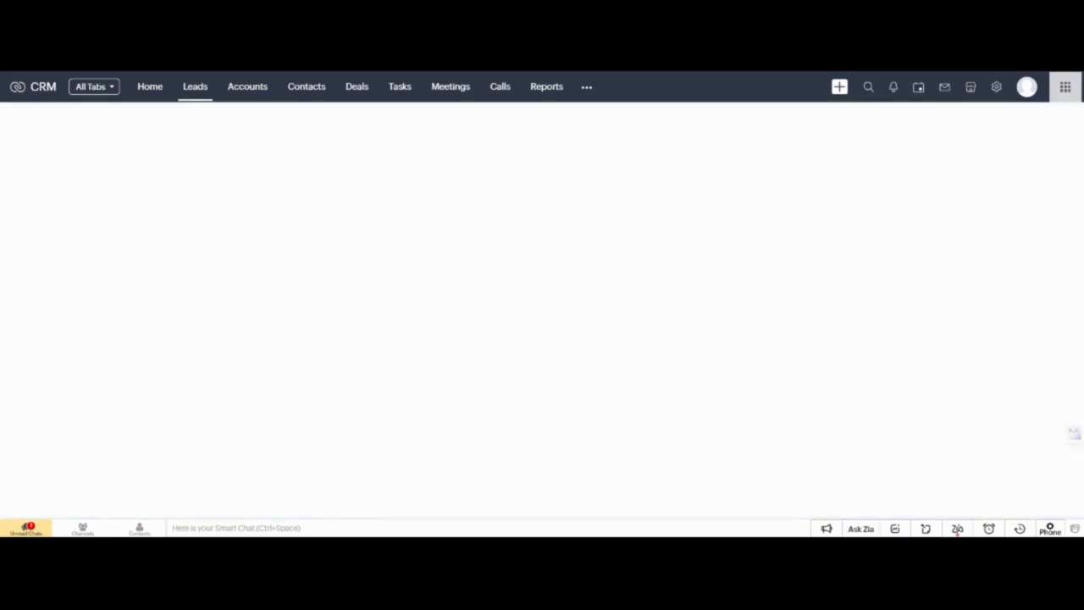